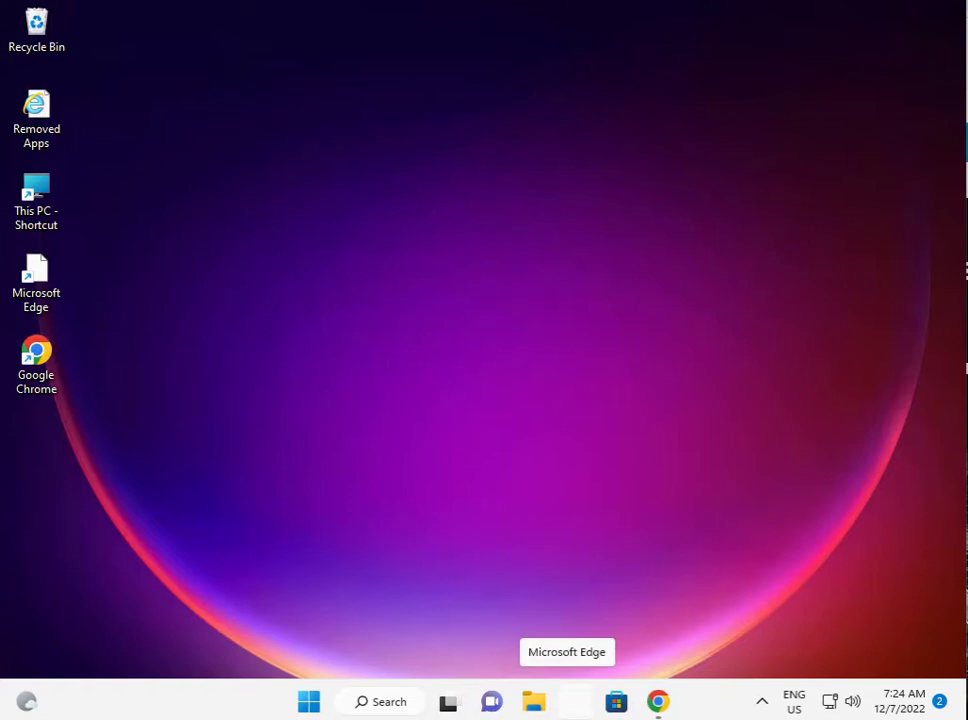
# - Open Settings' Apps & features list and bring up Microsoft Store's options menu
pyautogui.click(315, 706)
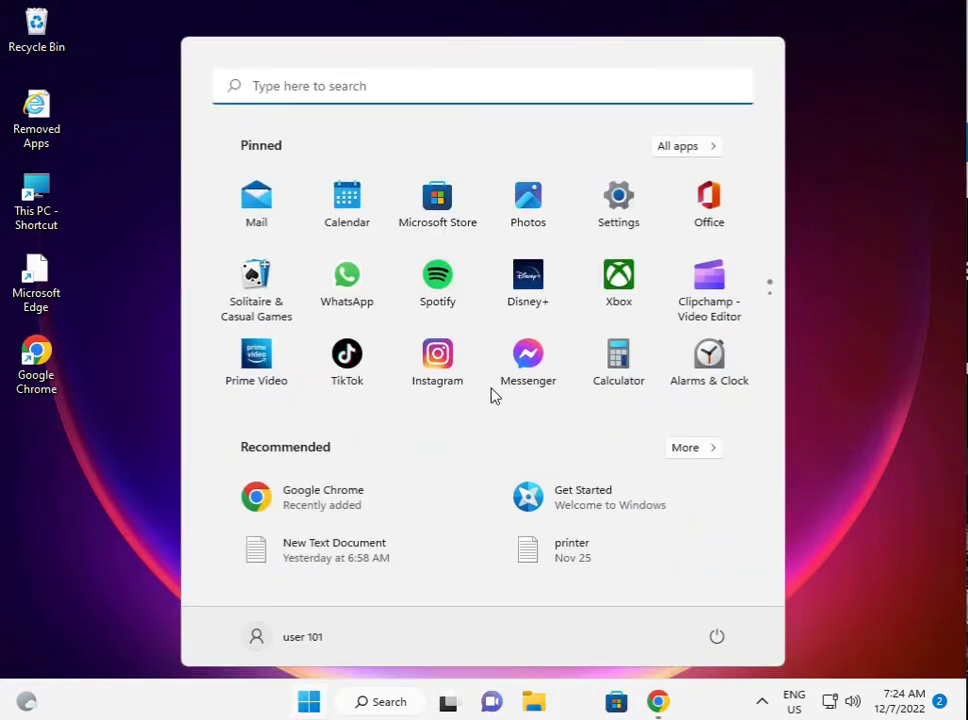
pyautogui.click(610, 208)
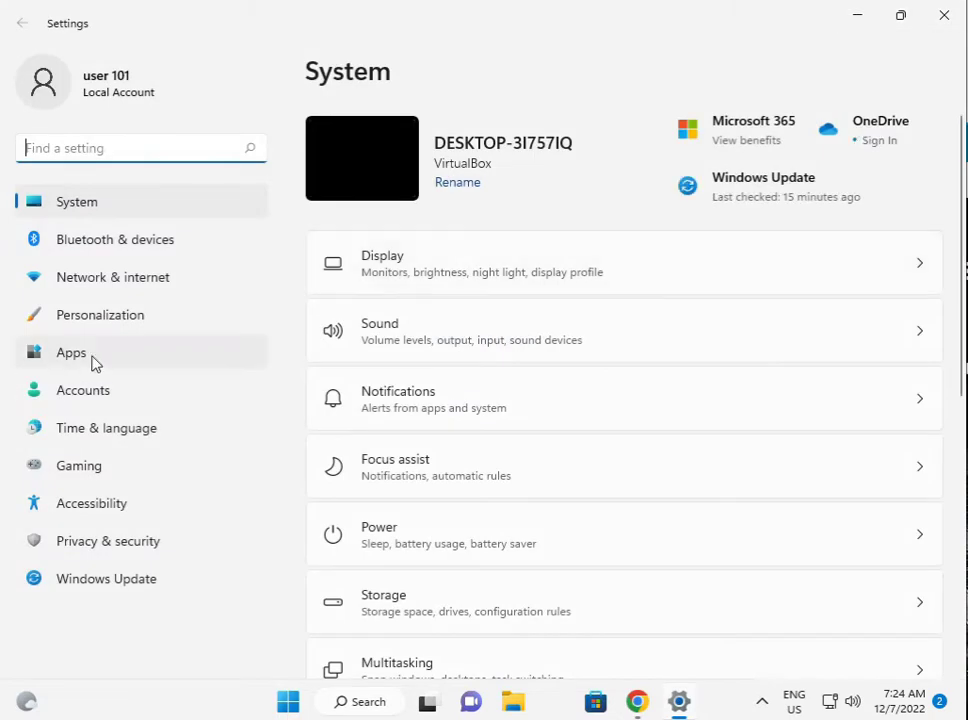
pyautogui.click(91, 356)
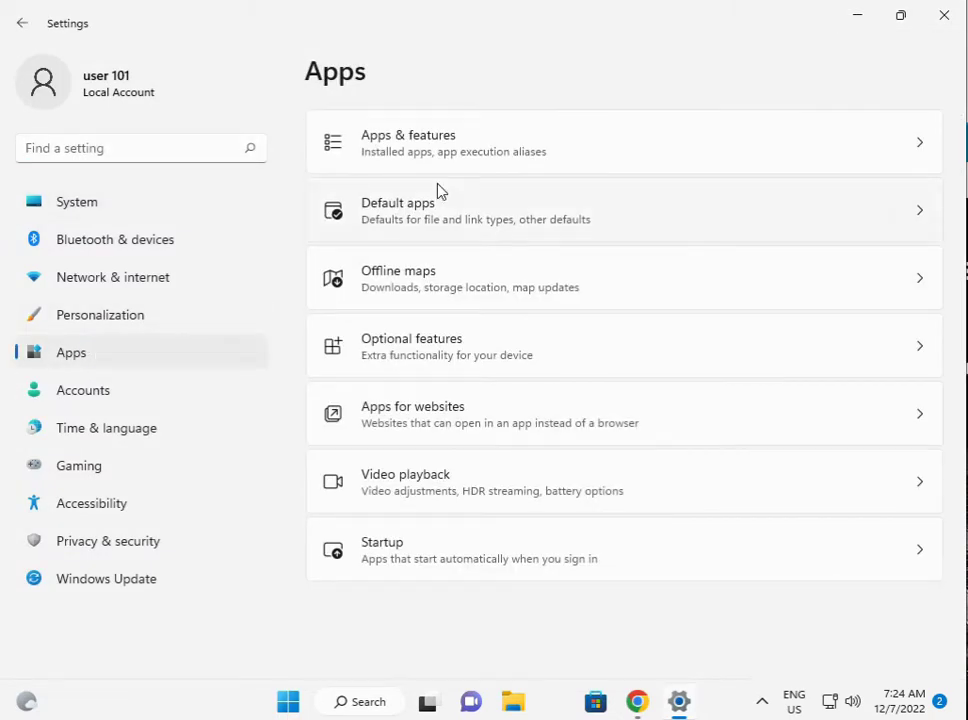
pyautogui.click(497, 147)
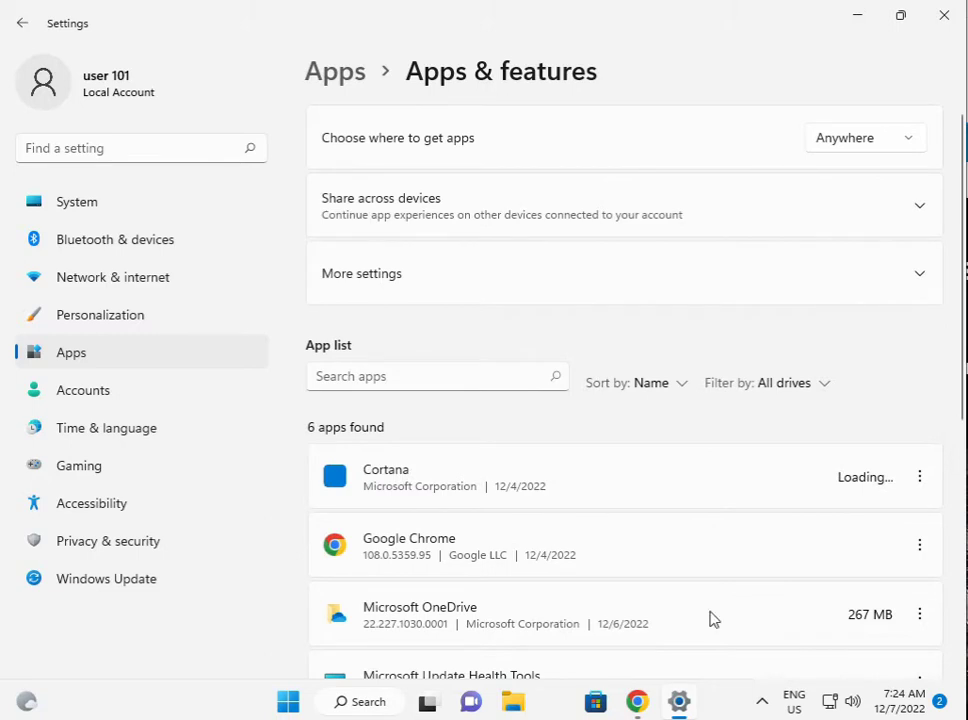
pyautogui.scroll(-5, 711, 618)
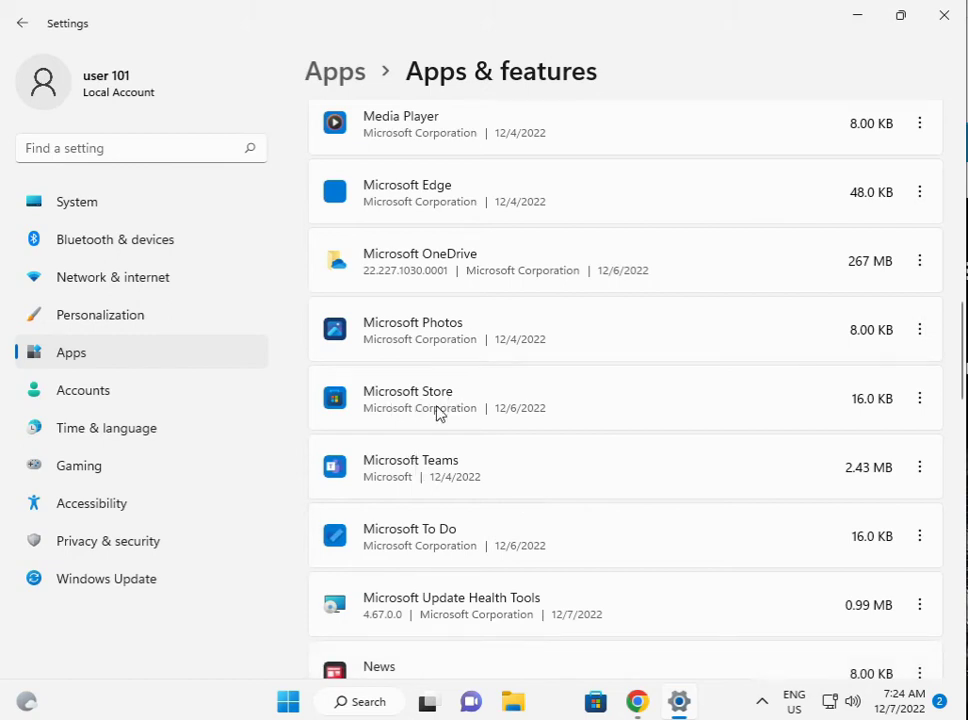
pyautogui.click(919, 398)
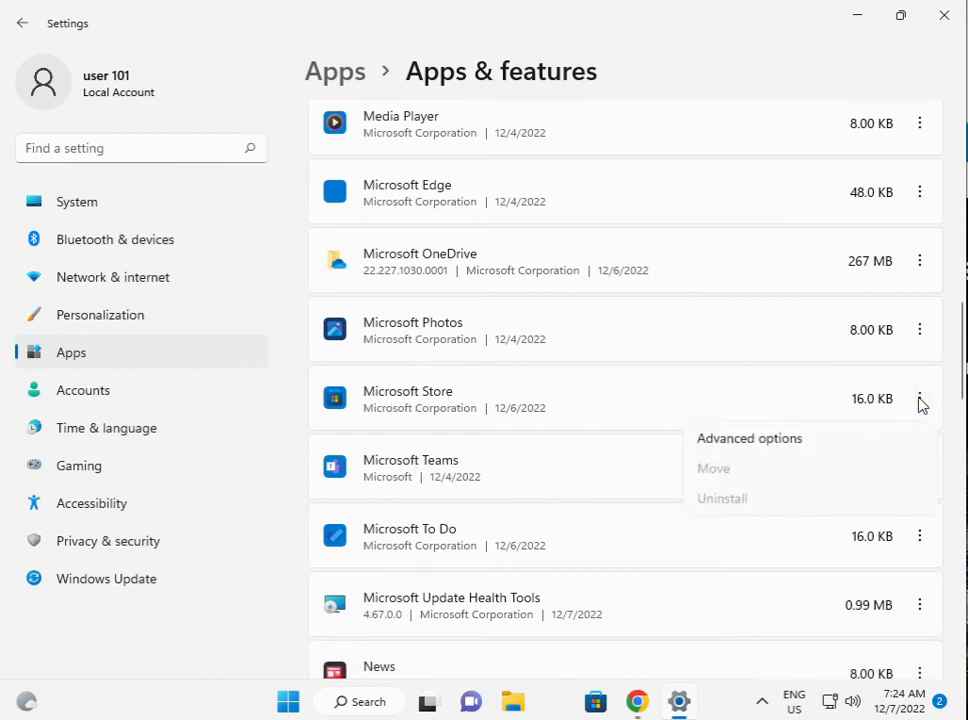
# - Open Microsoft Store's Advanced options and run Repair
pyautogui.click(740, 443)
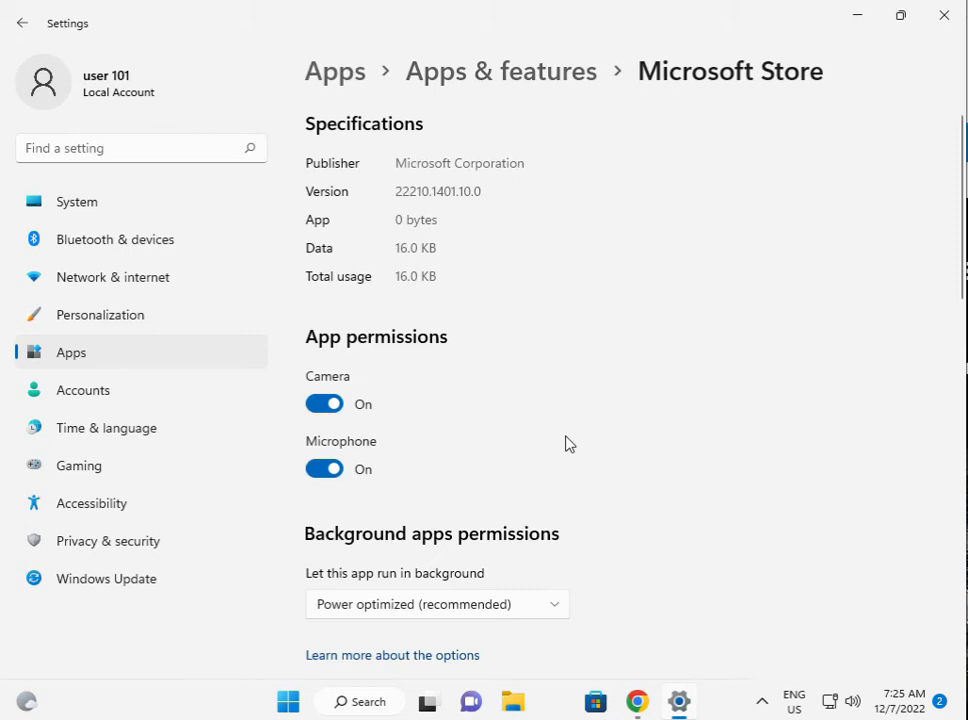
pyautogui.scroll(-5, 493, 454)
pyautogui.scroll(-3, 495, 454)
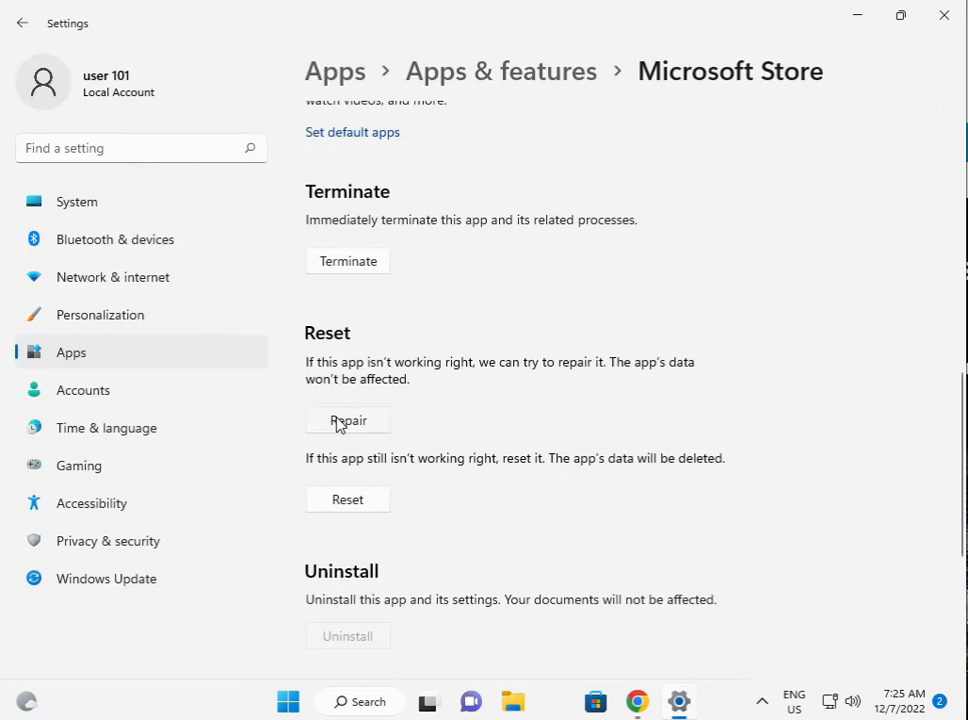
pyautogui.click(338, 421)
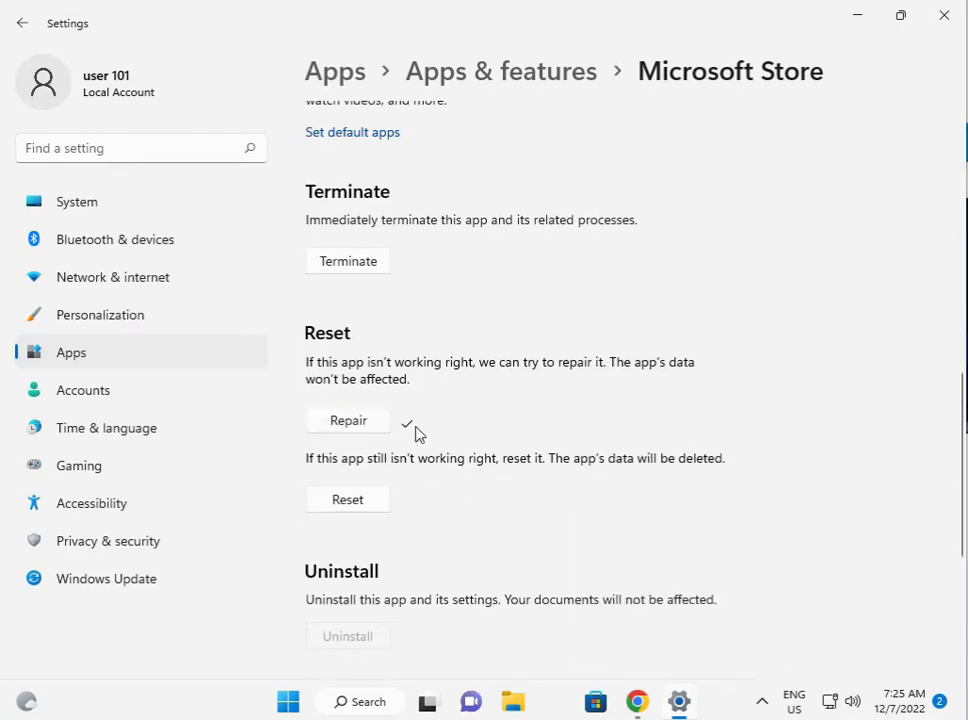
# - Reset Microsoft Store, confirming the reset, then close Settings
pyautogui.click(350, 500)
pyautogui.click(426, 460)
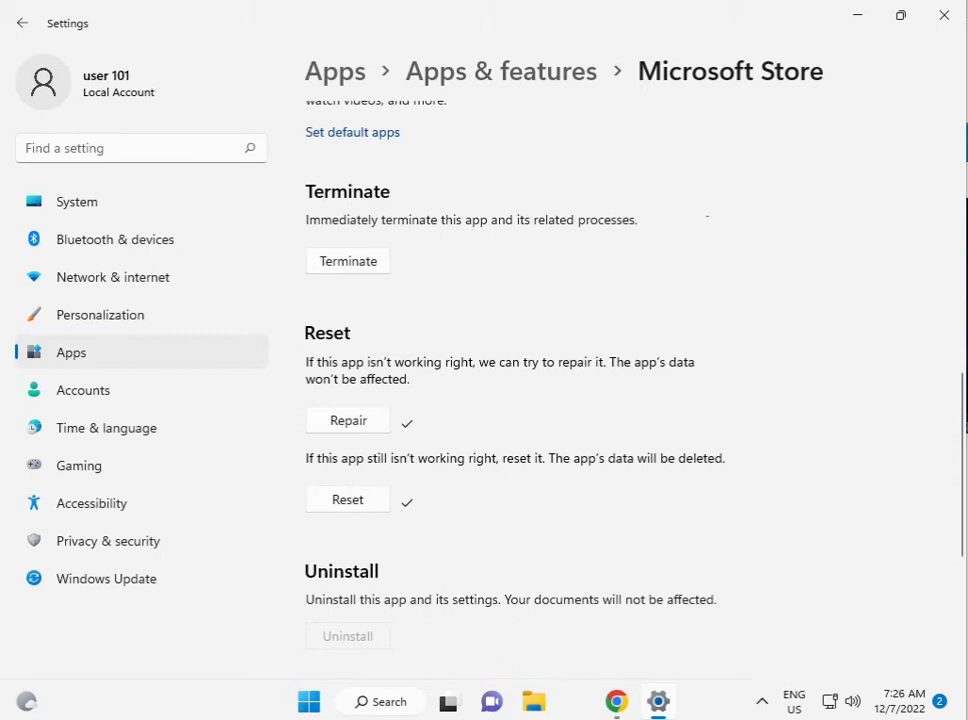
pyautogui.click(953, 22)
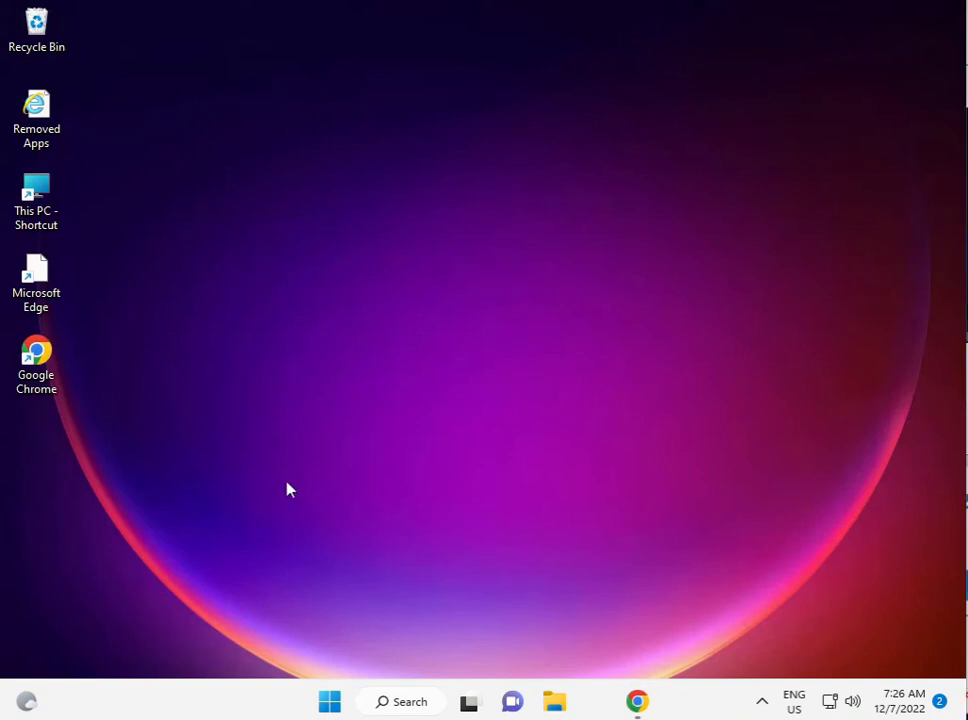
# - In File Explorer, browse This PC > Local Disk (C:) > Users into the current user's profile folder
pyautogui.click(553, 706)
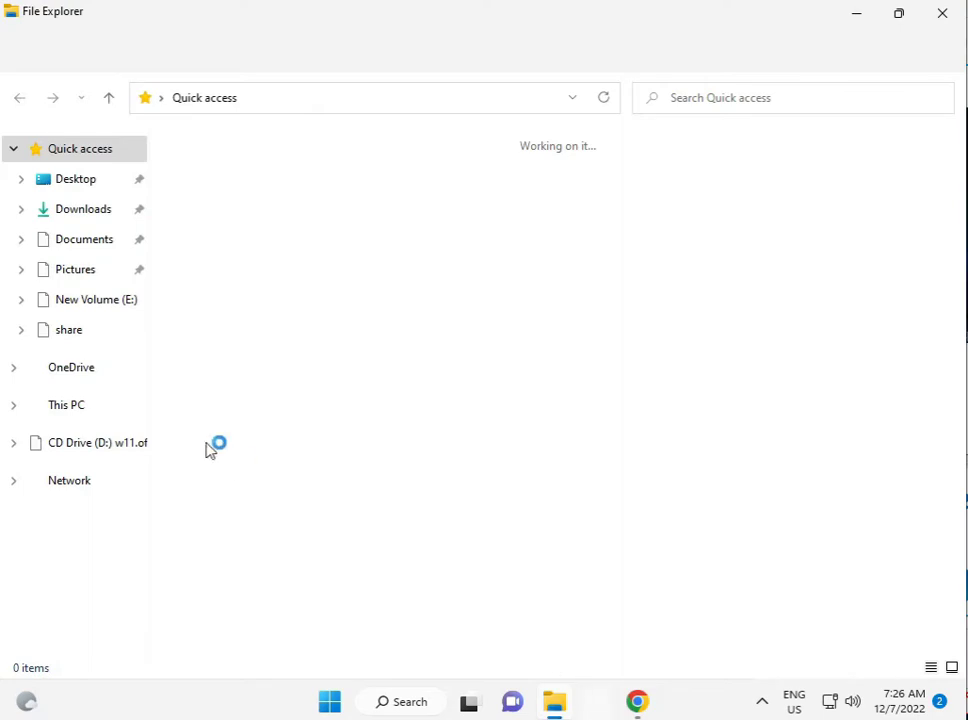
pyautogui.click(78, 413)
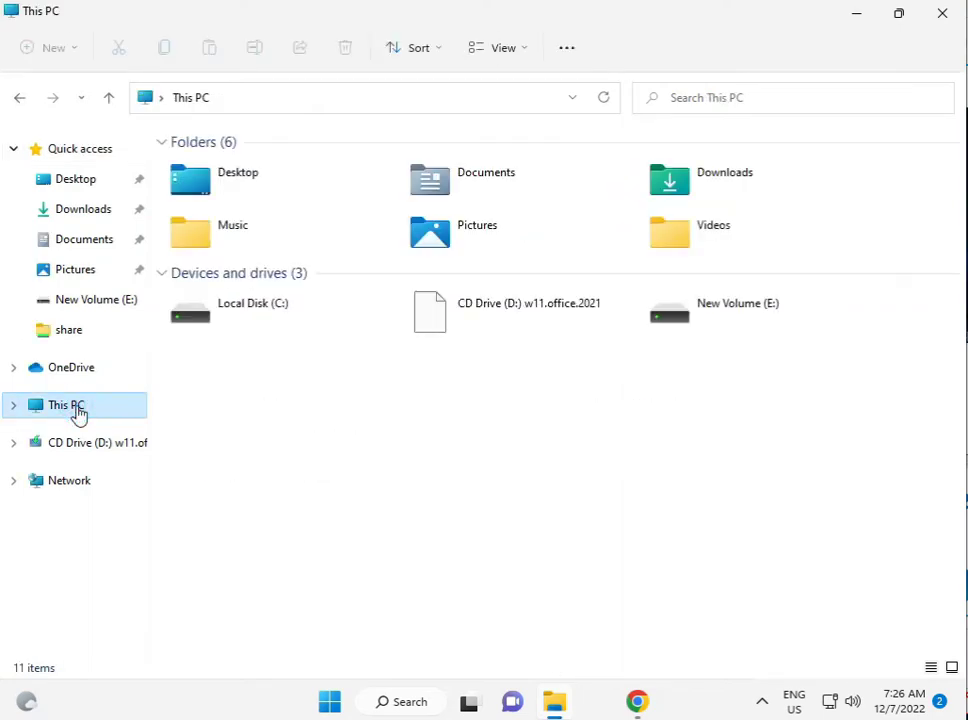
pyautogui.doubleClick(287, 312)
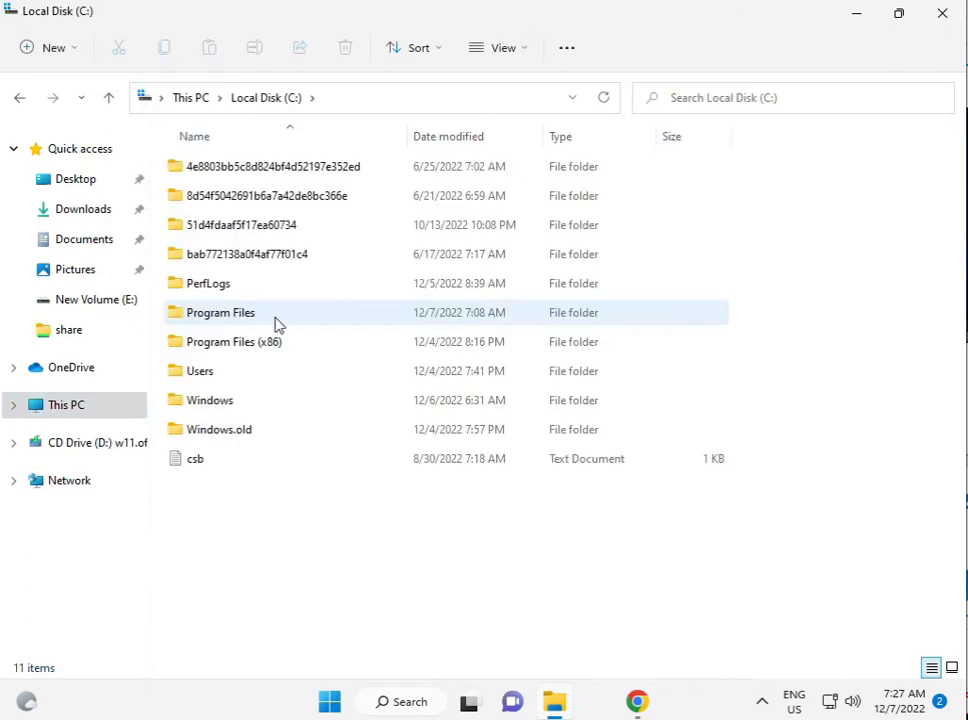
pyautogui.doubleClick(229, 374)
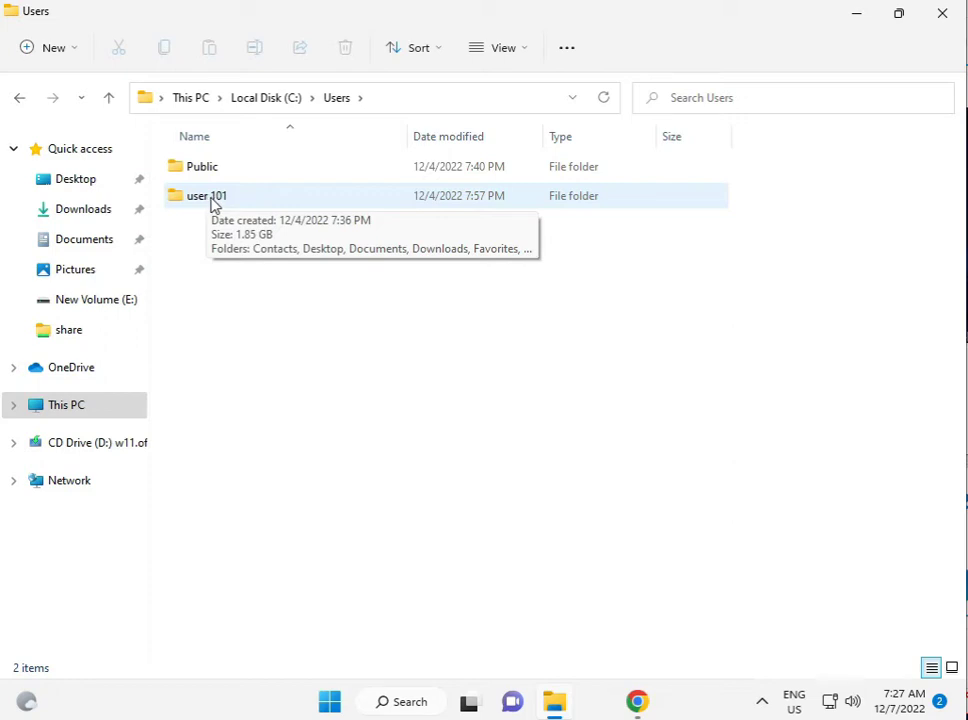
pyautogui.doubleClick(213, 200)
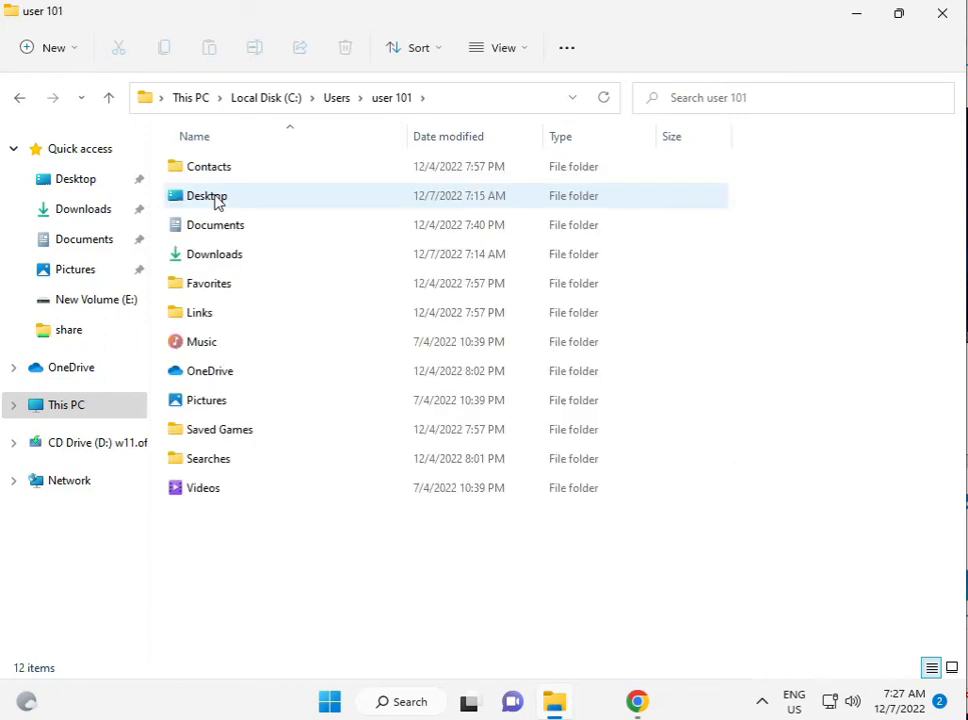
# - Open the profile folder's properties from the extra actions menu, then close them
pyautogui.click(555, 52)
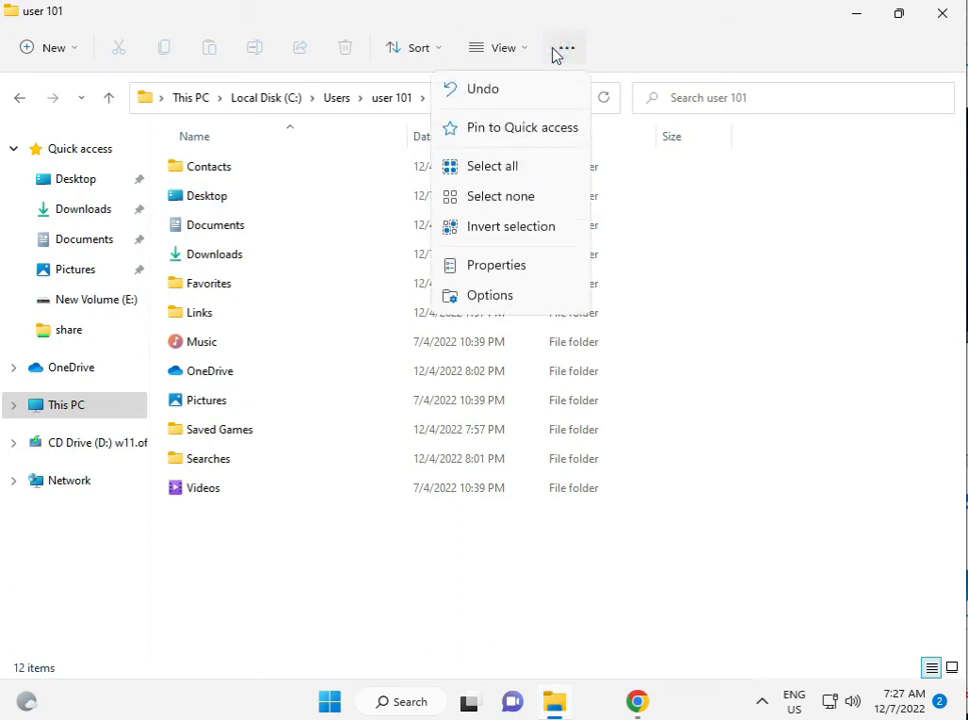
pyautogui.click(477, 262)
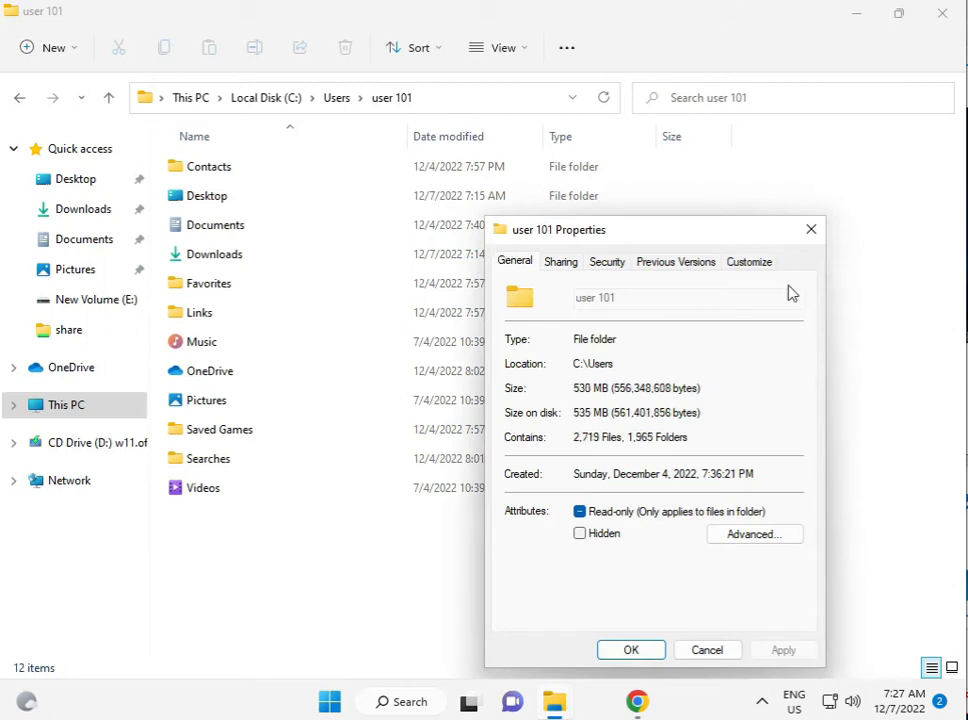
pyautogui.click(816, 228)
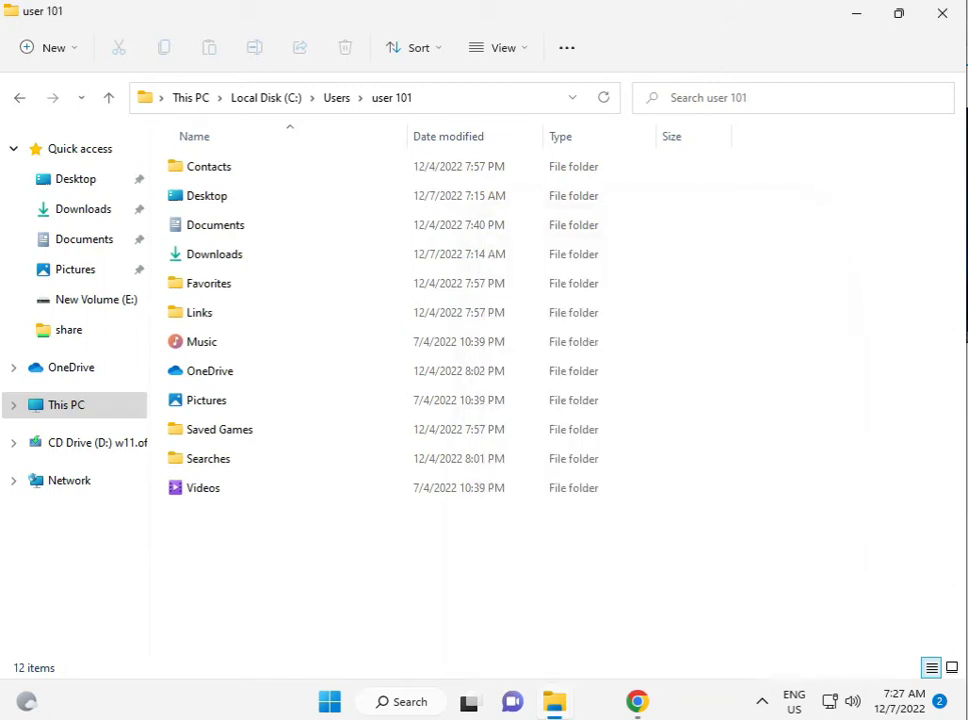
# - Enable 'Show hidden files, folders, and drives' in Folder Options and select AppData
pyautogui.click(570, 52)
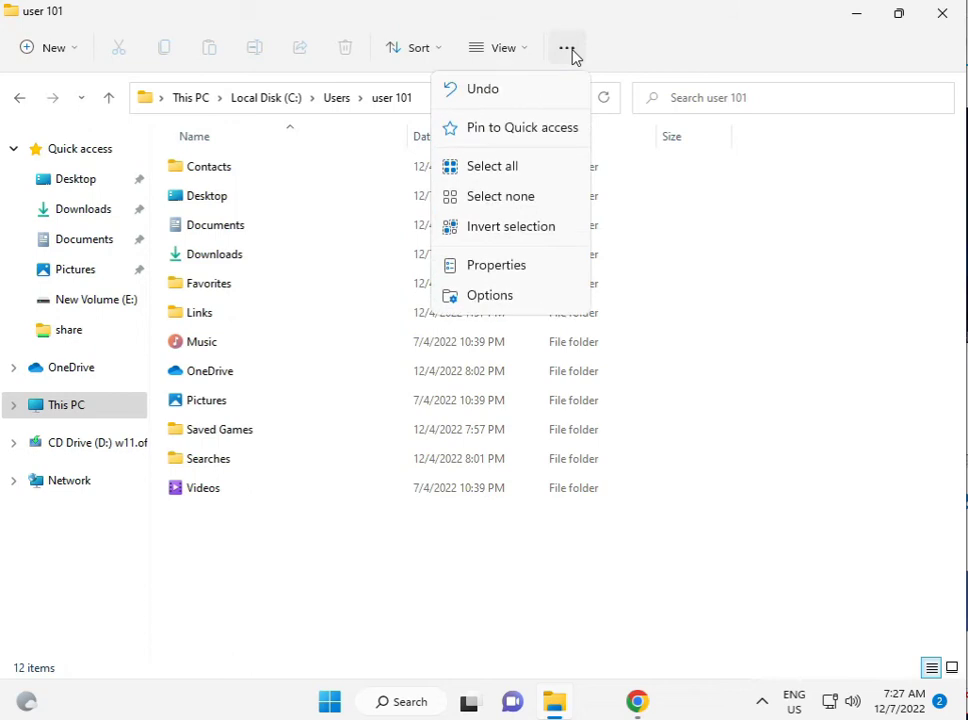
pyautogui.click(488, 298)
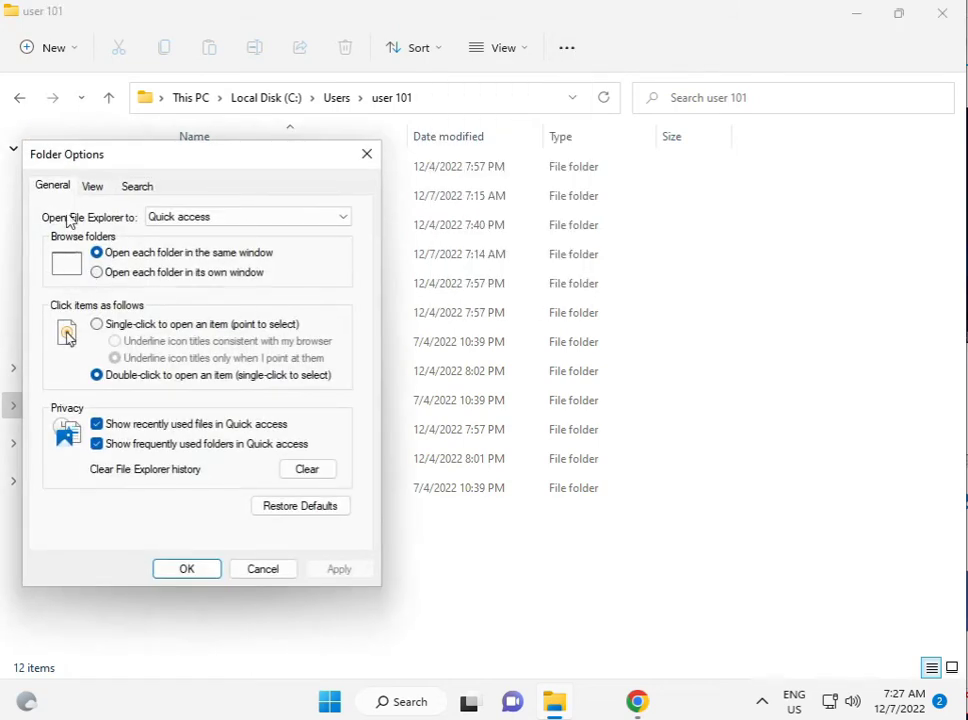
pyautogui.click(93, 189)
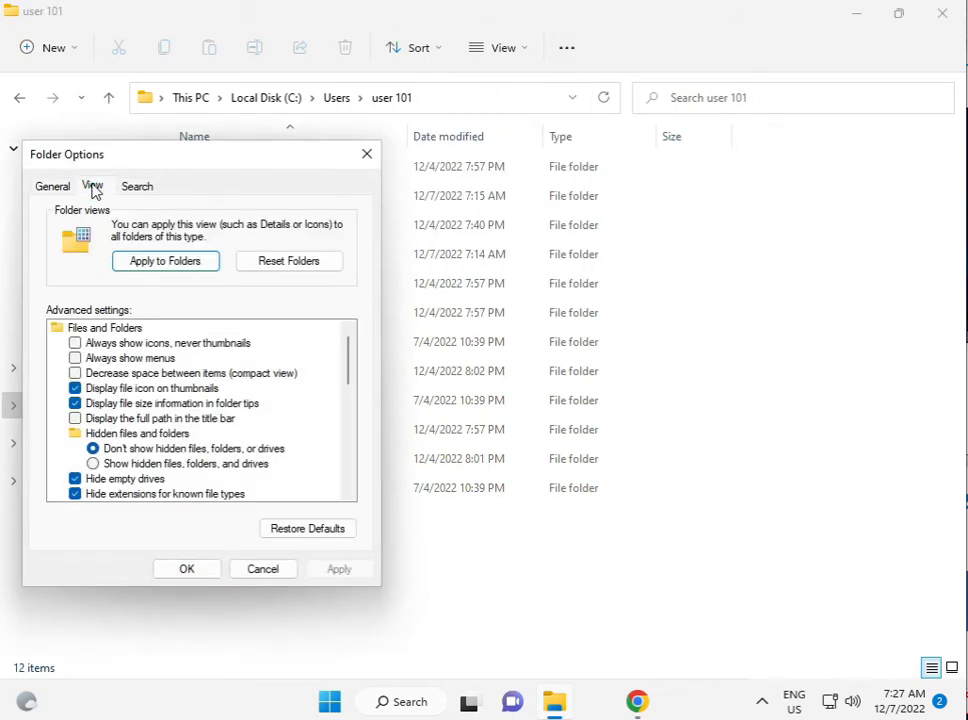
pyautogui.click(128, 466)
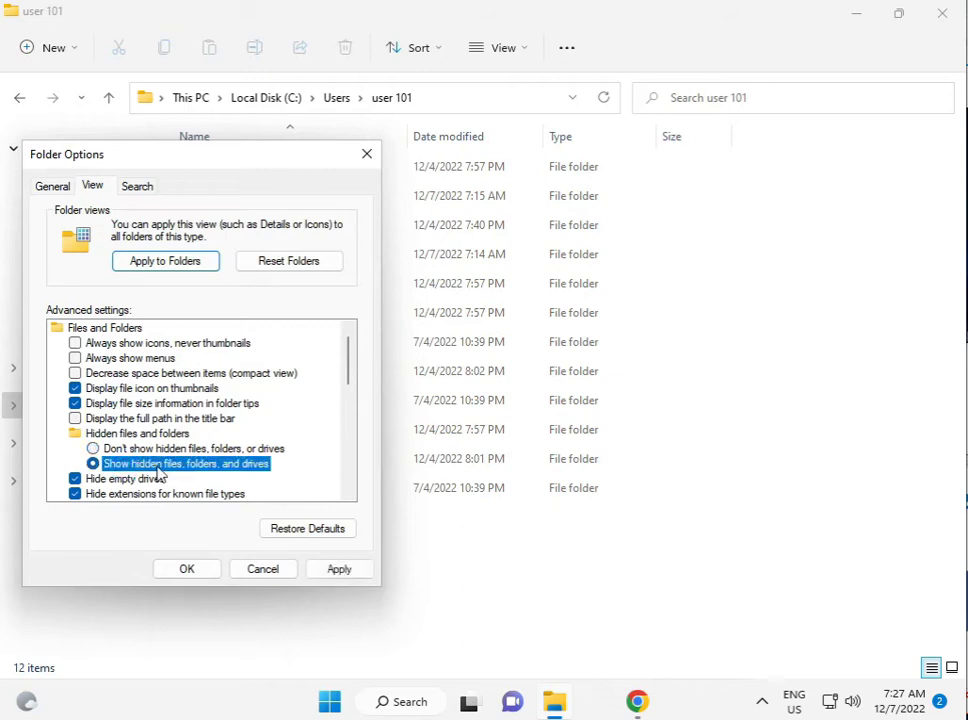
pyautogui.click(199, 575)
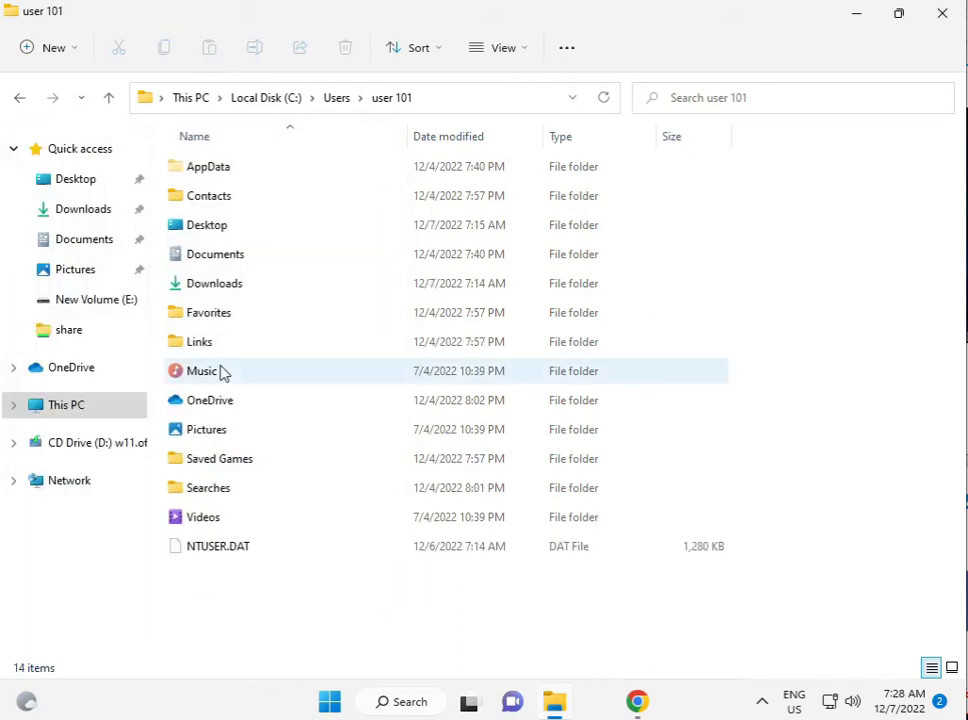
pyautogui.click(207, 172)
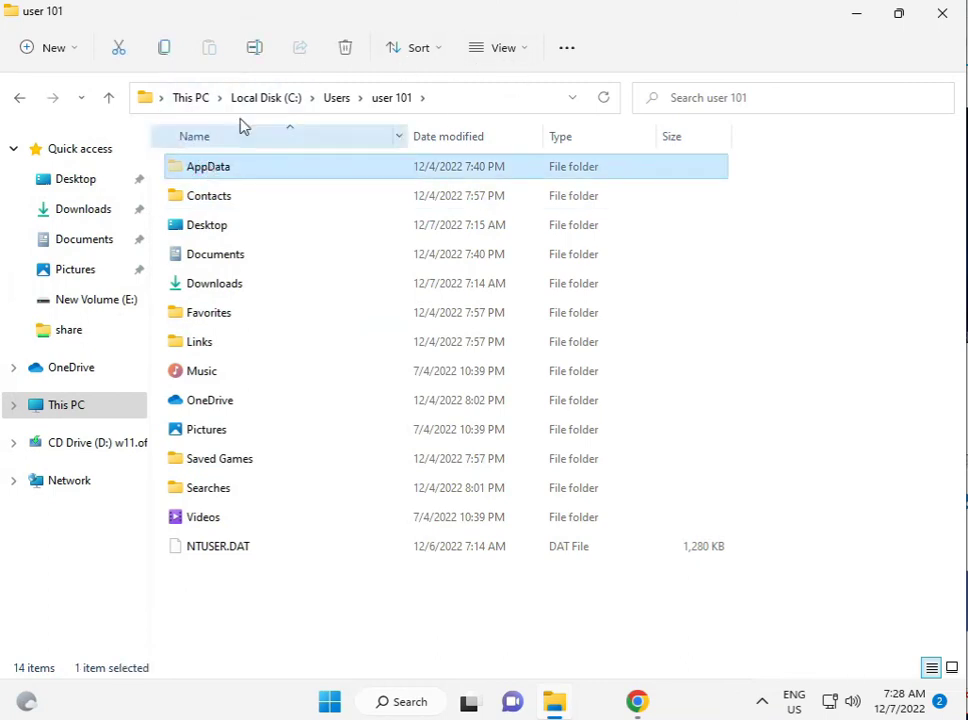
# - Open AppData and bring up the context menu for the Local folder
pyautogui.doubleClick(239, 170)
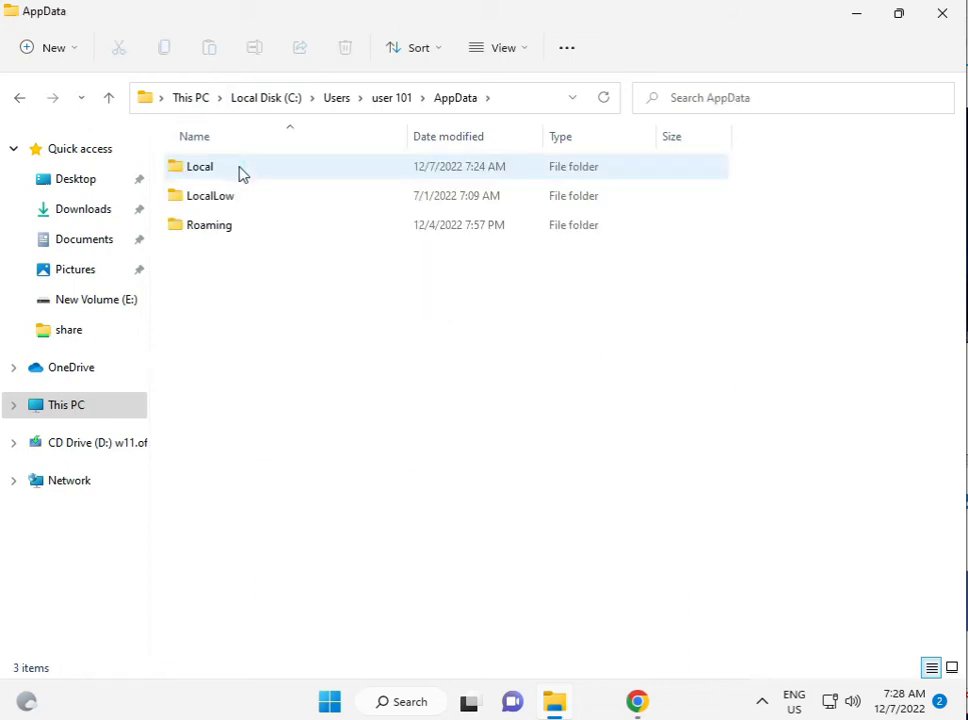
pyautogui.click(240, 172)
pyautogui.rightClick(240, 172)
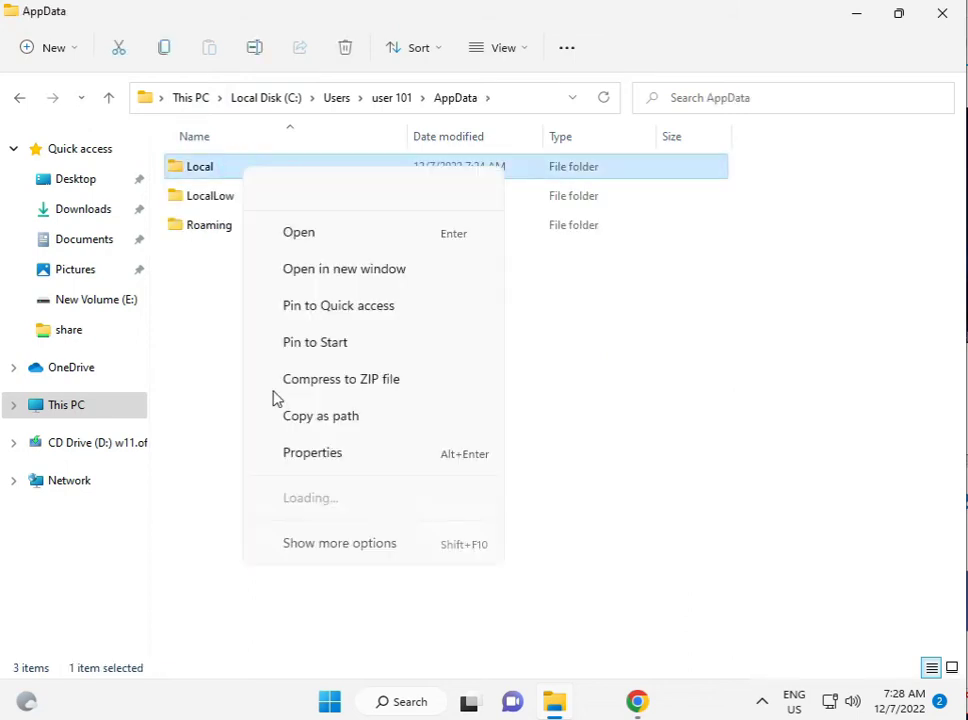
# - Open the Local folder's Security properties and edit the current user's permissions
pyautogui.click(314, 492)
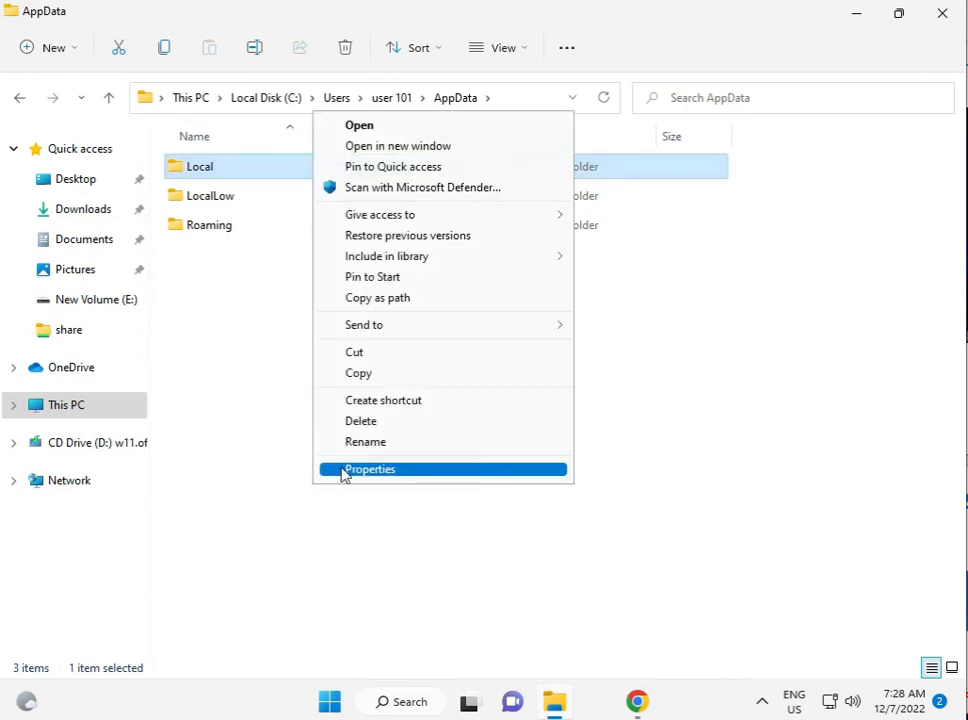
pyautogui.click(355, 468)
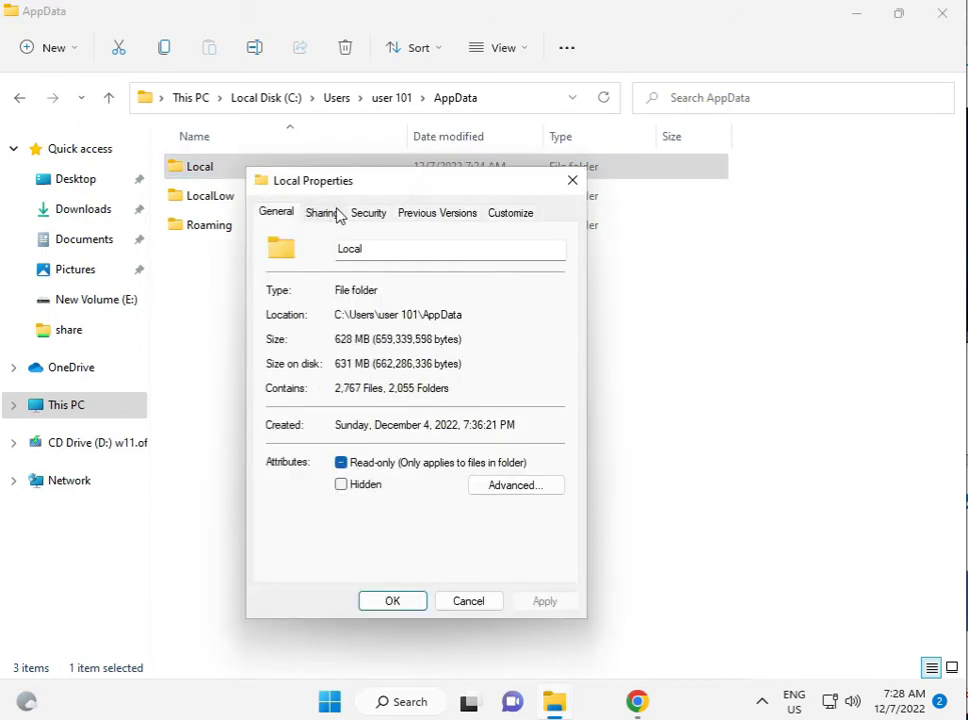
pyautogui.click(358, 216)
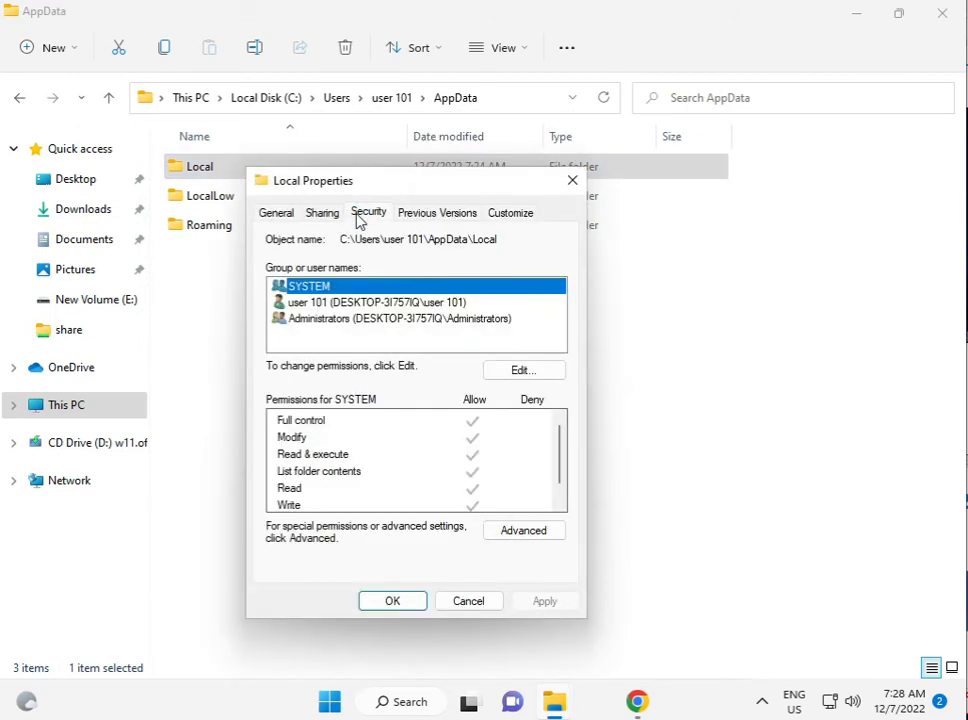
pyautogui.click(346, 302)
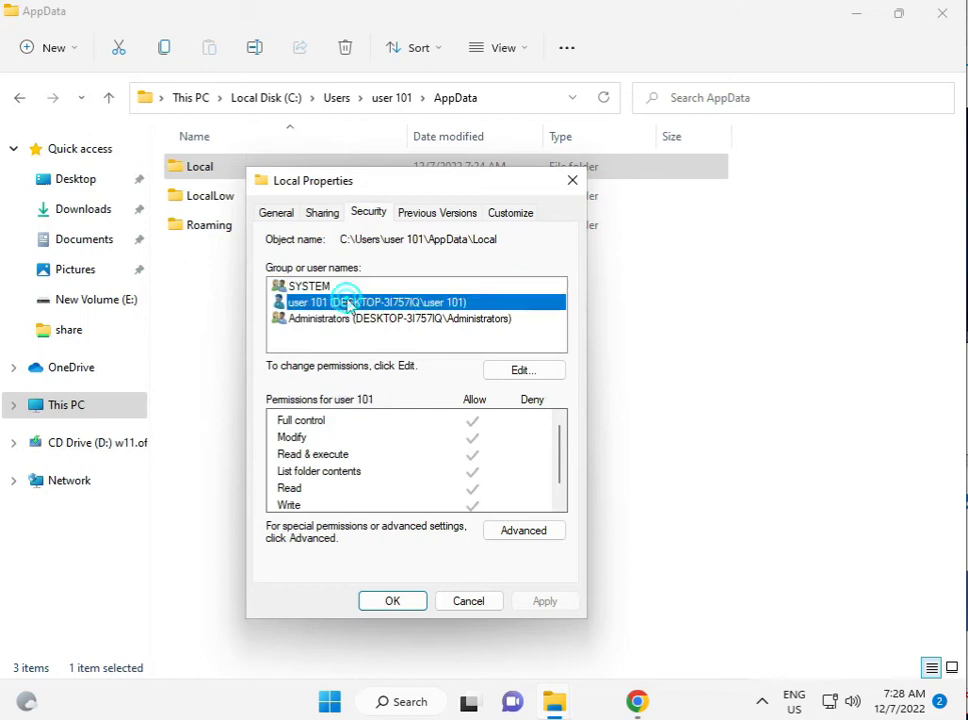
pyautogui.click(492, 374)
# - Review existing permission entries, then add and resolve the Everyone group for Local
pyautogui.click(401, 378)
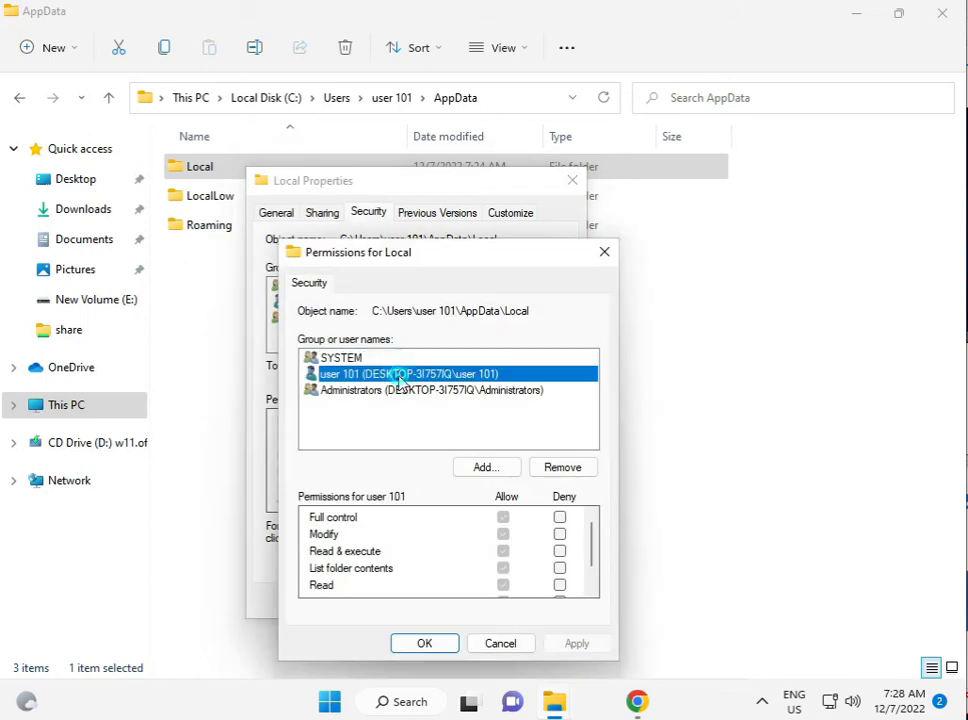
pyautogui.click(401, 394)
pyautogui.click(330, 357)
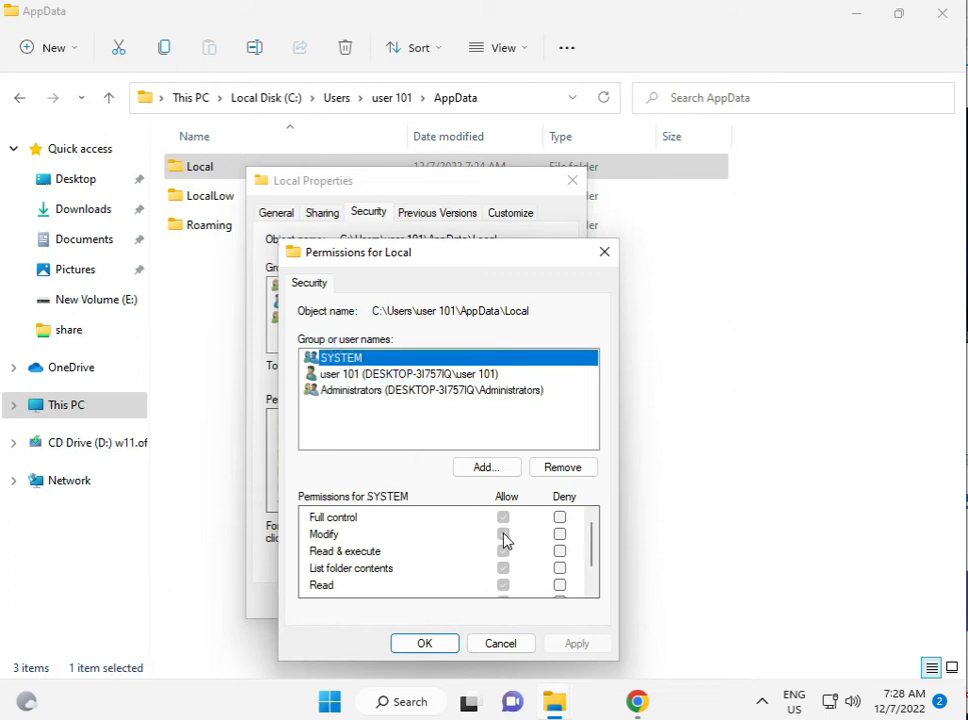
pyautogui.click(477, 474)
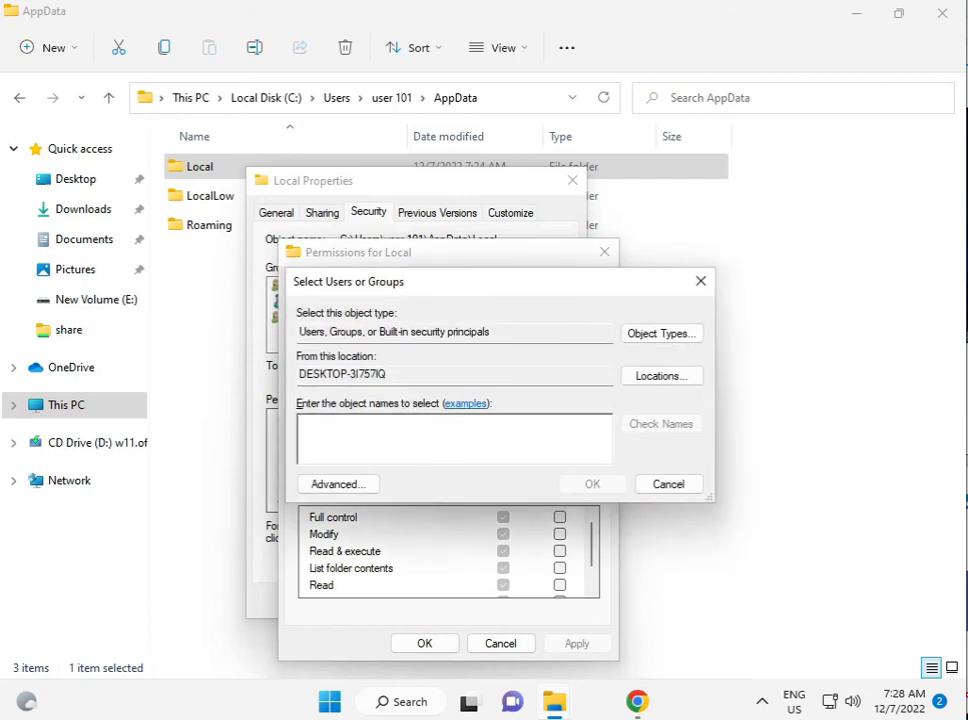
pyautogui.write('eve')
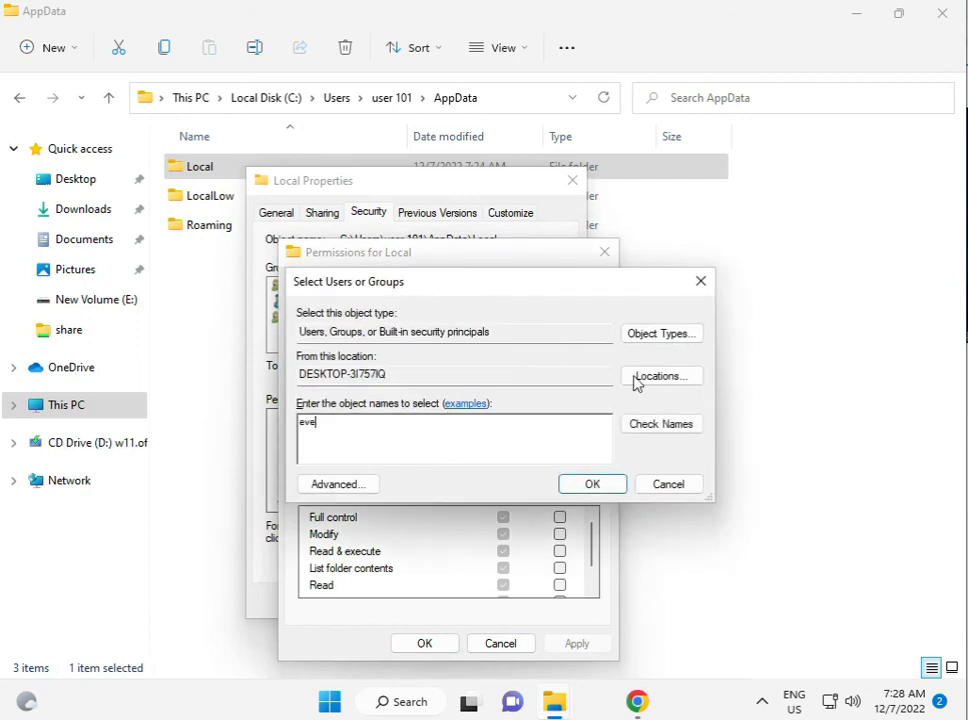
pyautogui.click(648, 424)
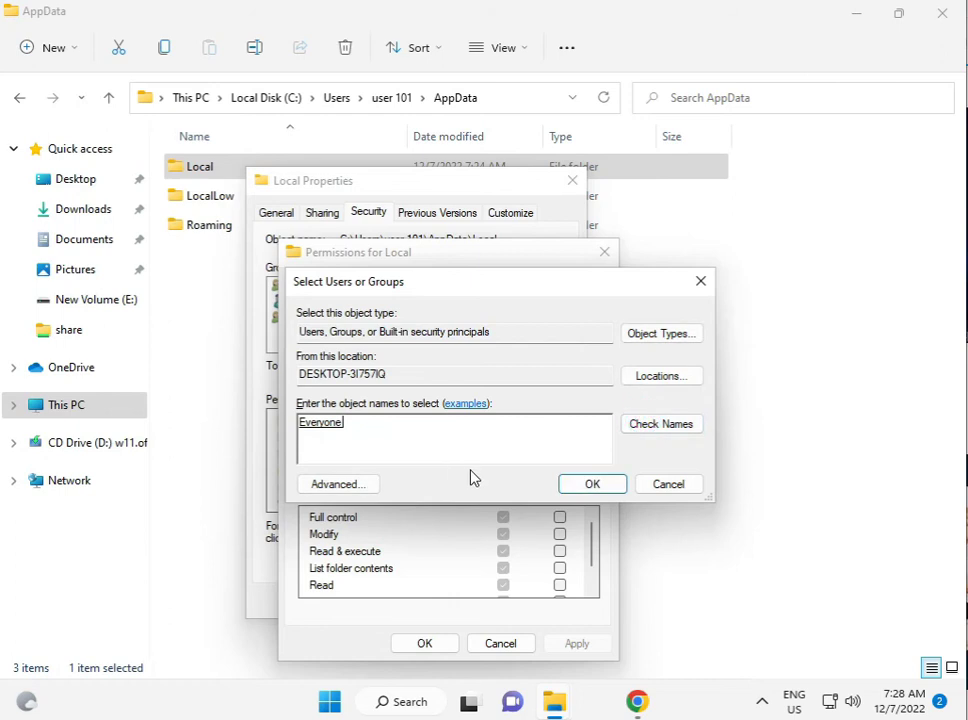
pyautogui.click(577, 486)
# - Allow Full control for Everyone, apply it, and continue past the access-denied errors
pyautogui.click(504, 518)
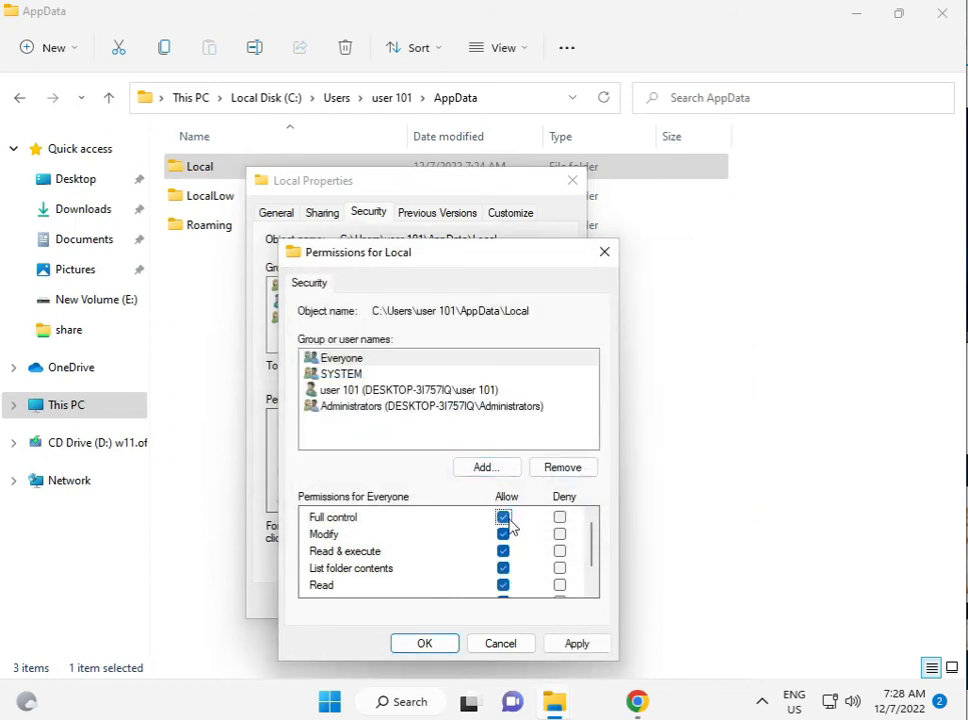
pyautogui.click(563, 643)
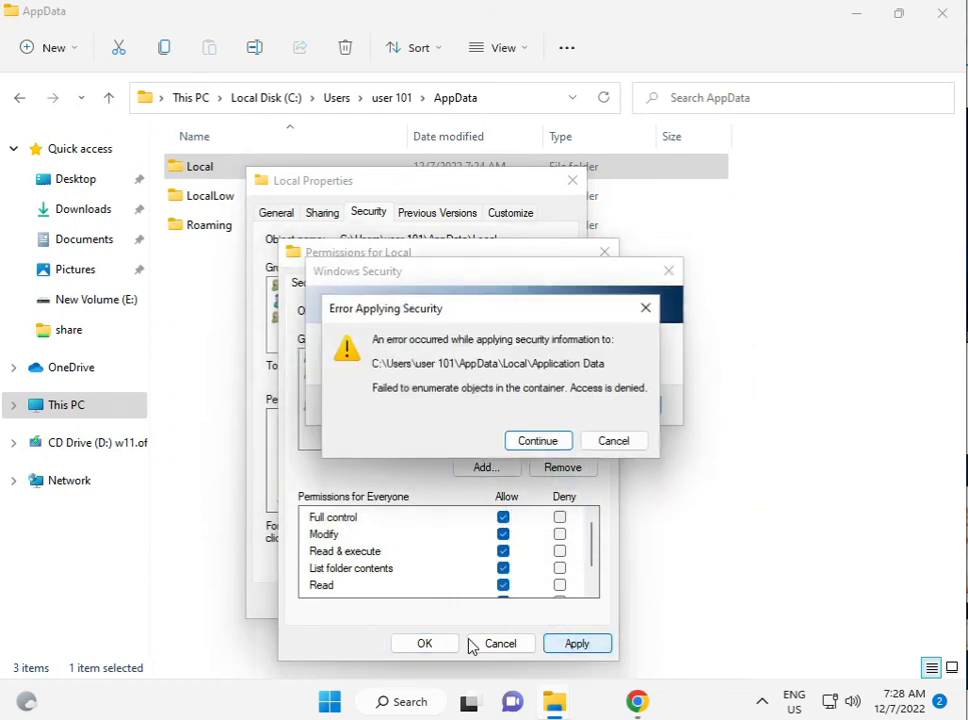
pyautogui.click(541, 441)
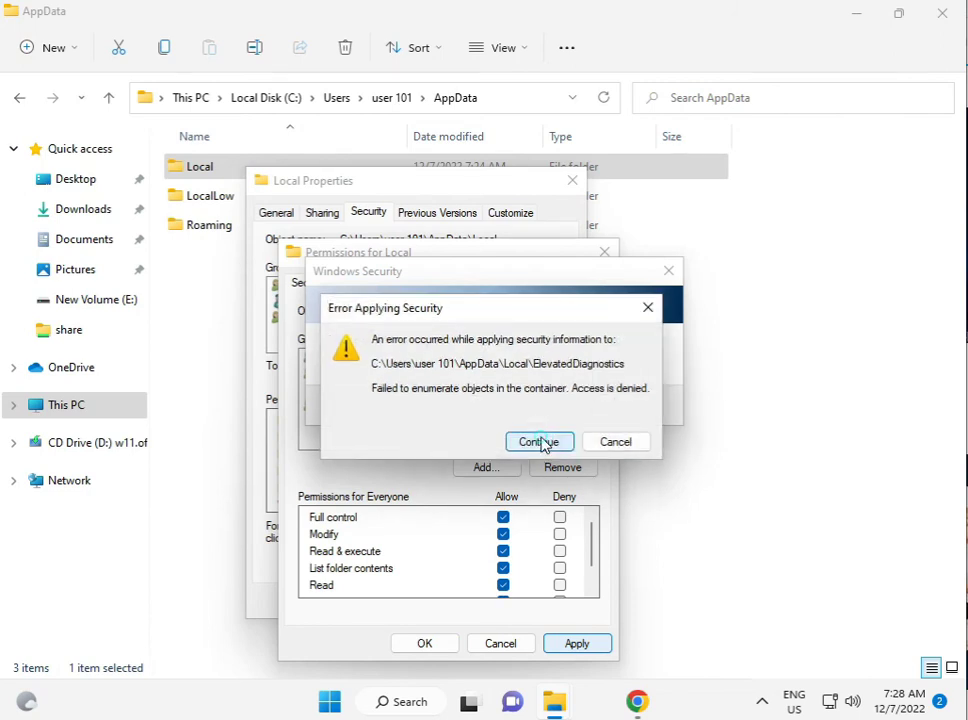
pyautogui.click(541, 441)
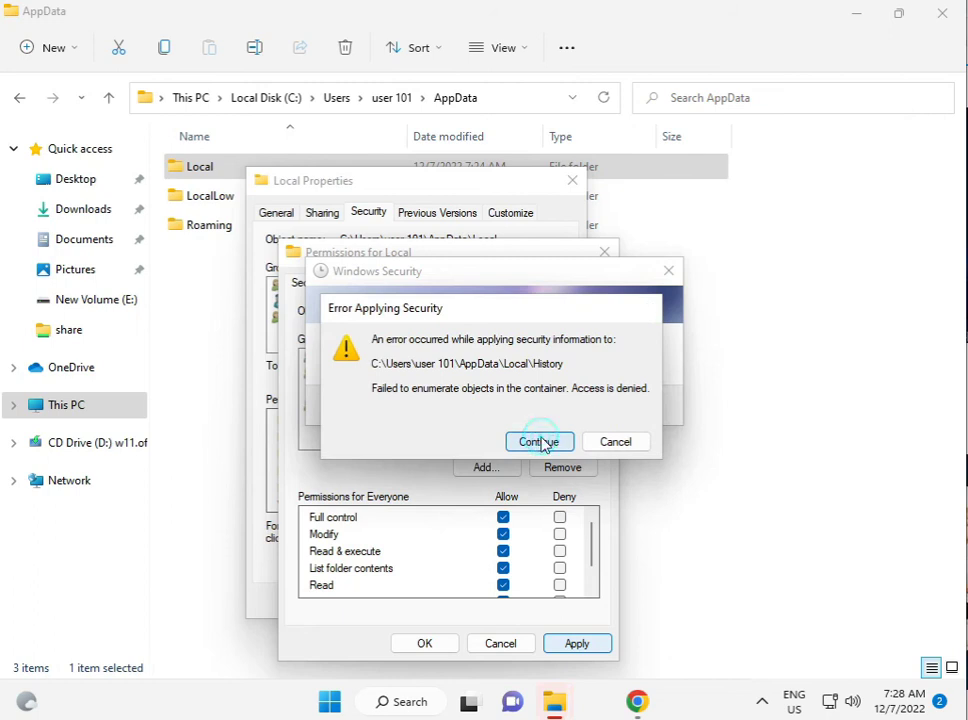
pyautogui.click(541, 441)
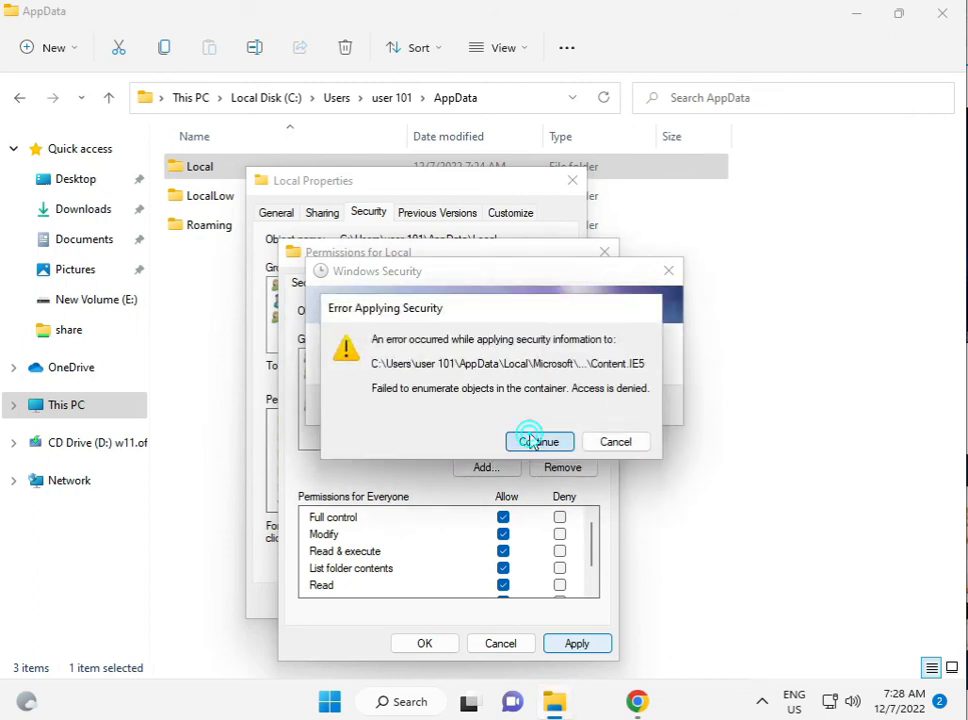
pyautogui.click(531, 441)
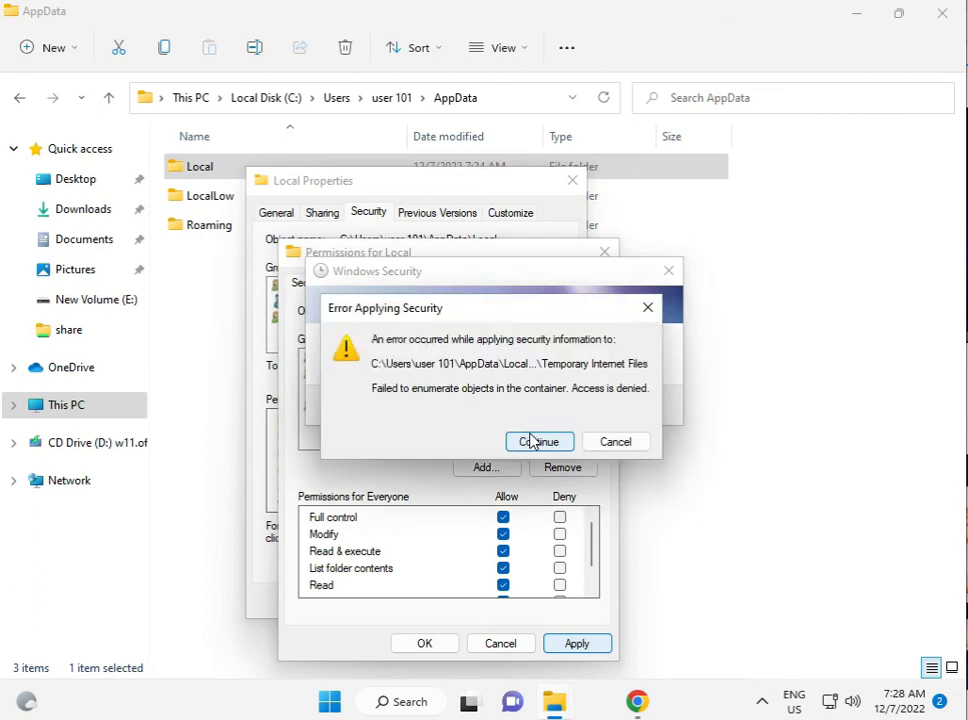
# - Cancel the remaining error prompts and apply the Full control permissions again
pyautogui.press('Escape')
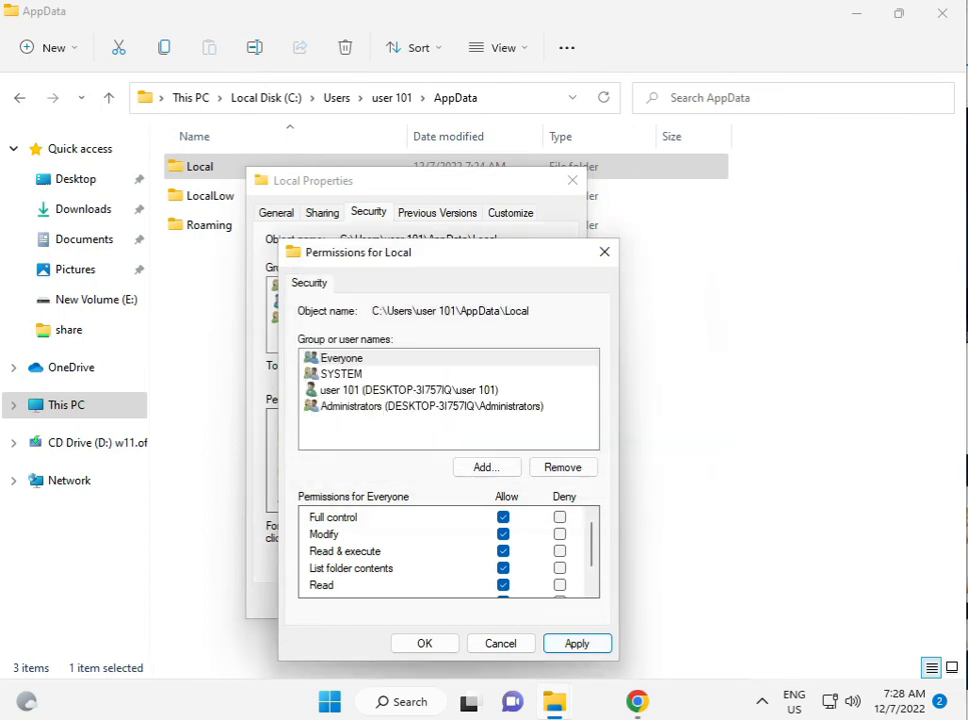
pyautogui.click(574, 643)
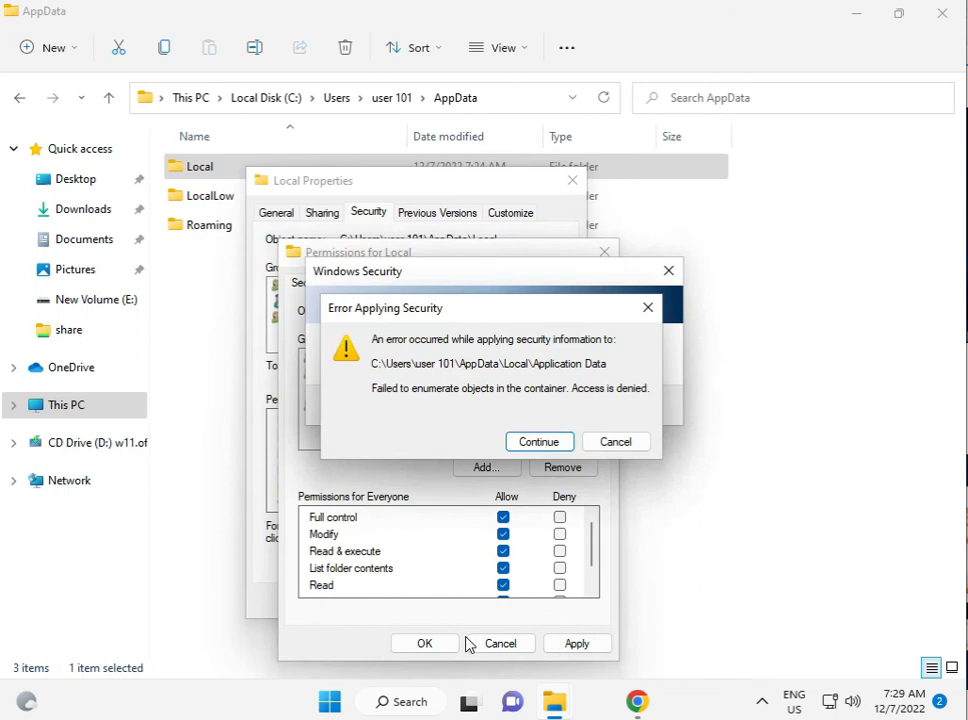
pyautogui.moveTo(637, 701)
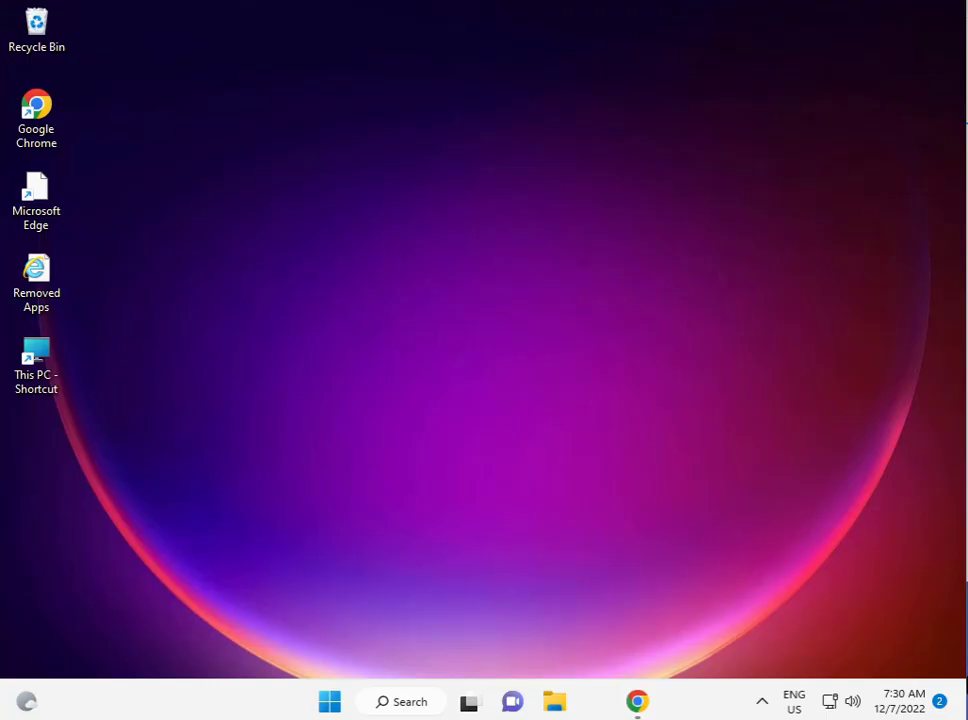
pyautogui.click(761, 703)
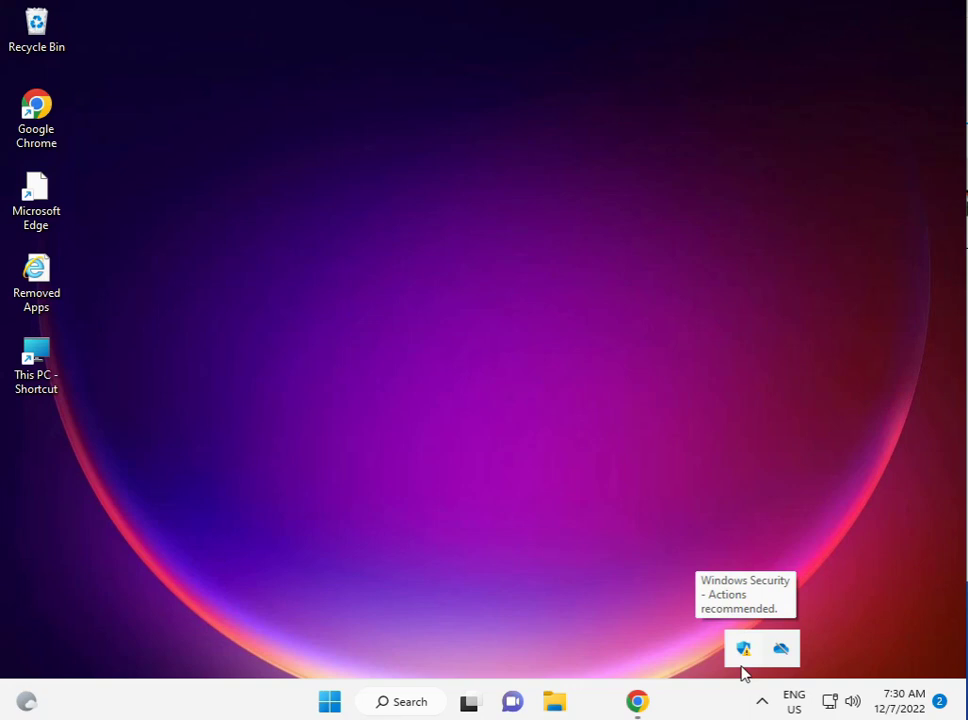
pyautogui.rightClick(742, 663)
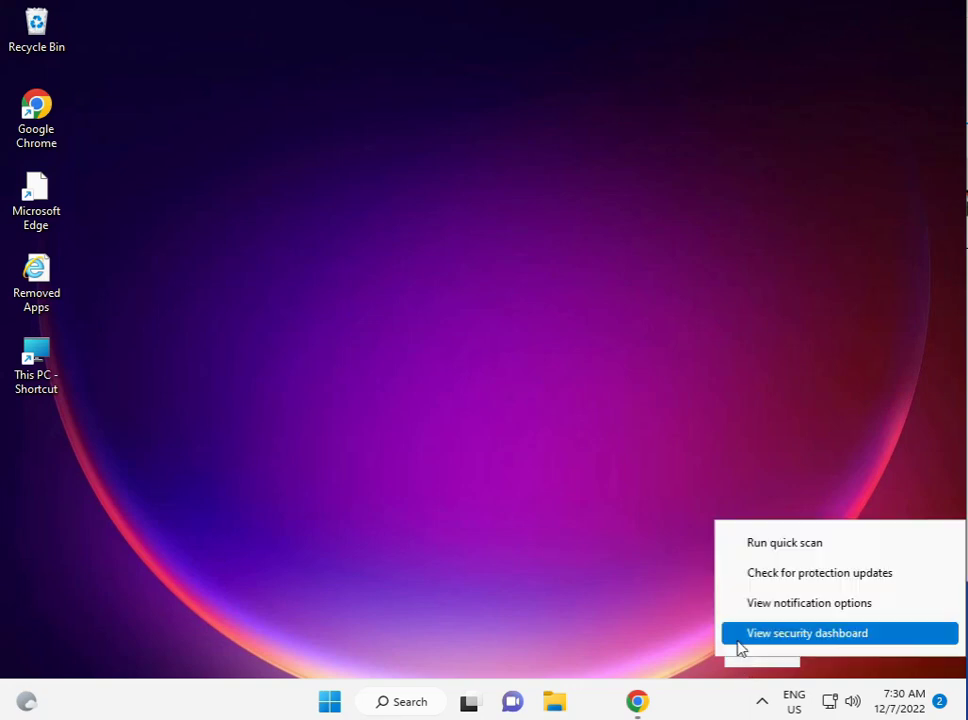
pyautogui.click(420, 406)
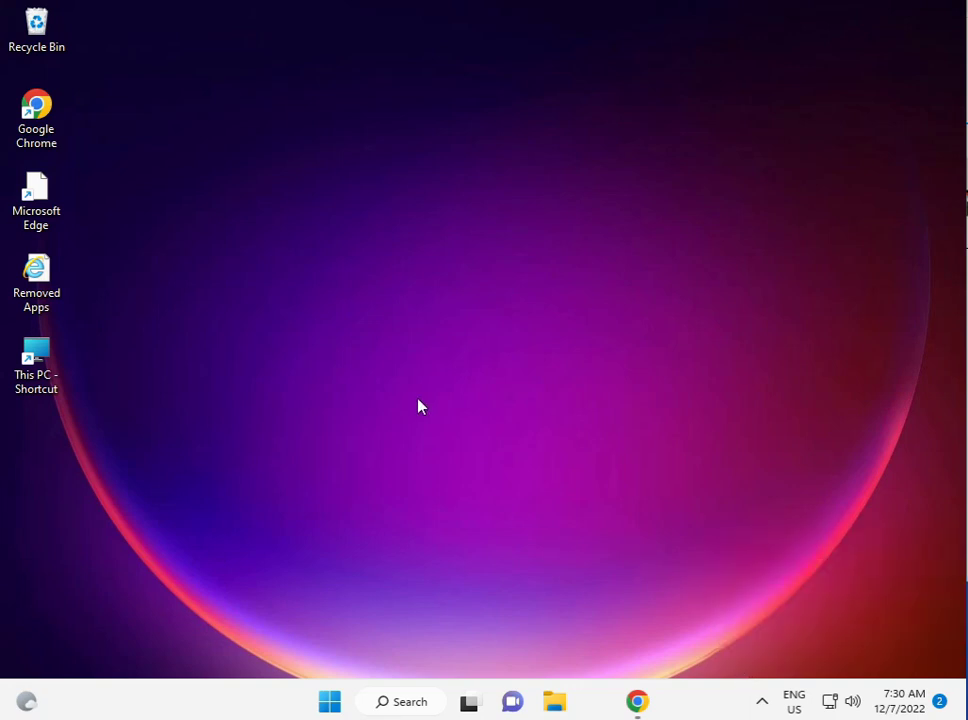